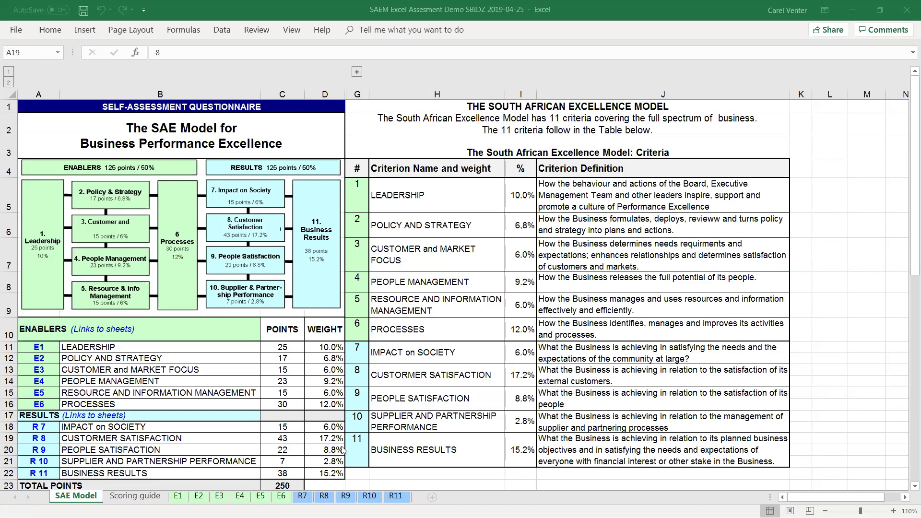
Compare the Scoring guide sheet's completion instructions with the criteria overview on the SAE Model sheet.
left_click(123, 497)
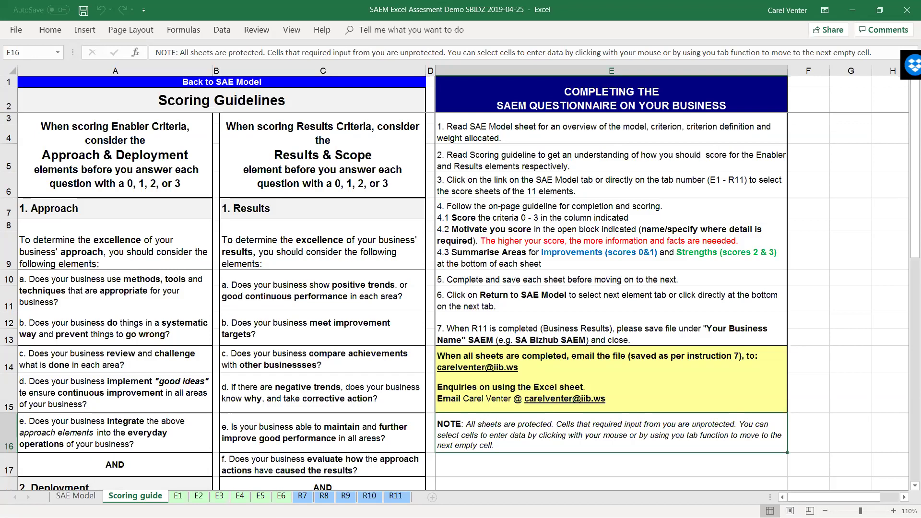
left_click(77, 497)
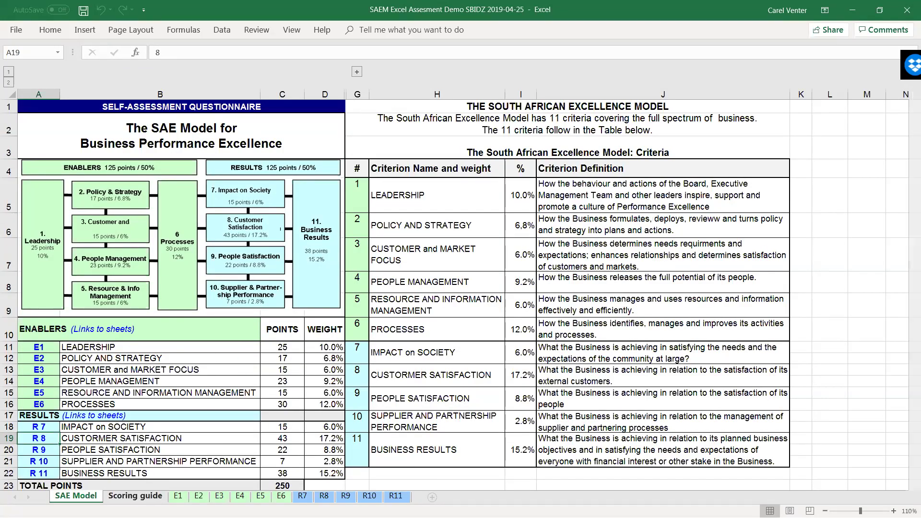
left_click(134, 496)
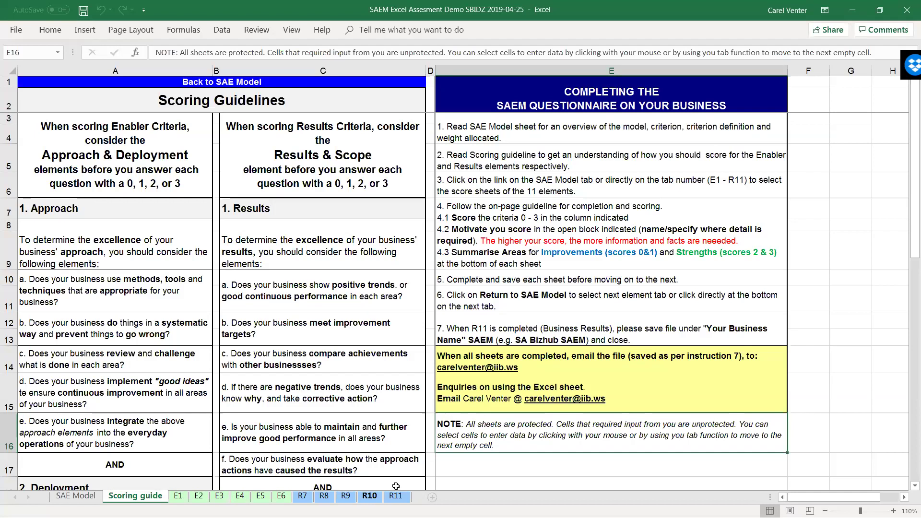
From the SAE Model sheet, follow the E1 link to view the Leadership questions, then return through the sheet's Back to SAE Model link.
left_click(62, 498)
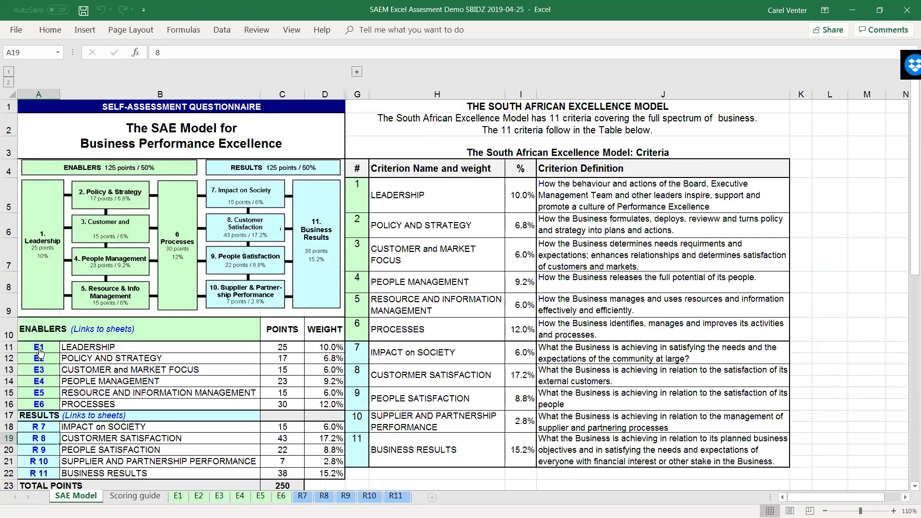
left_click(40, 351)
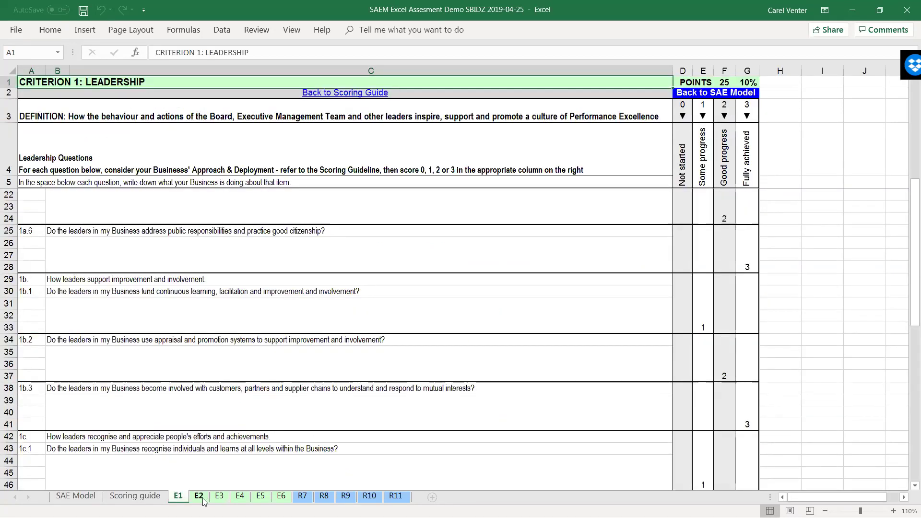
left_click(718, 98)
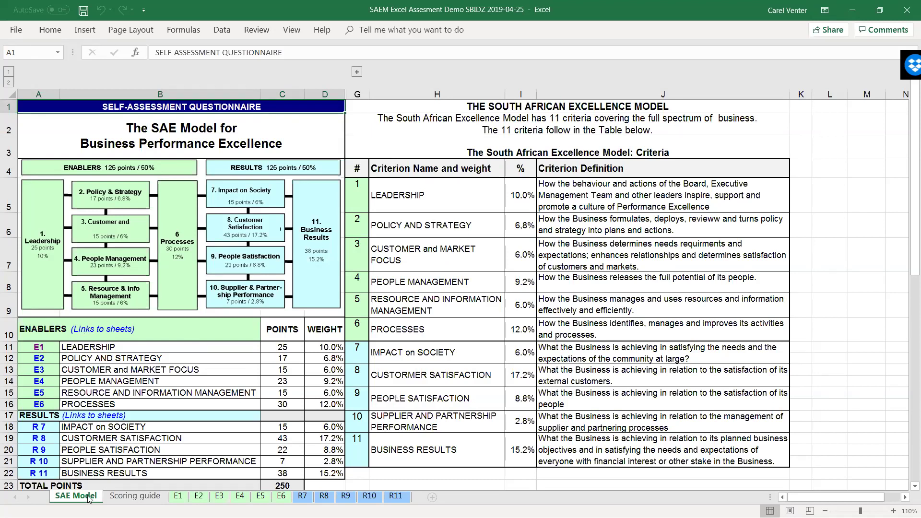
Review the Scoring guide sheet's guidelines from the Approach elements down to the Deployment elements.
left_click(126, 497)
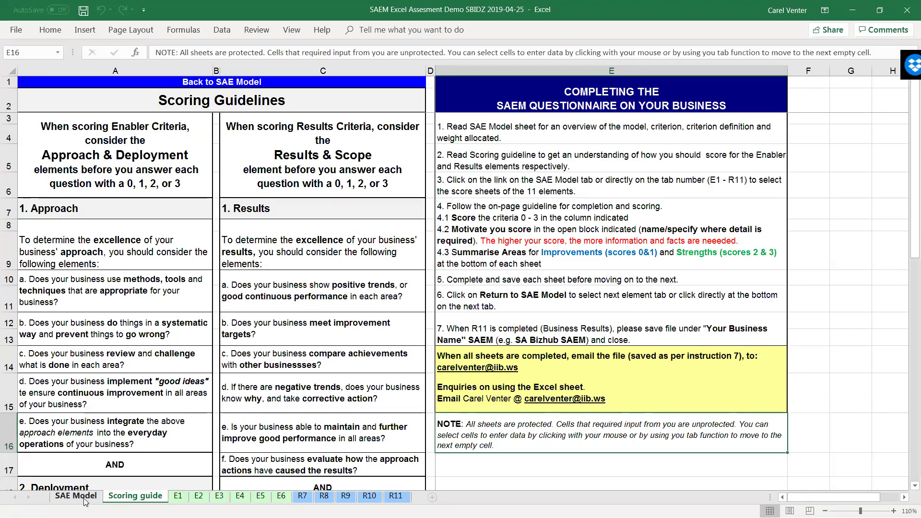
key("ctrl+Page_Down")
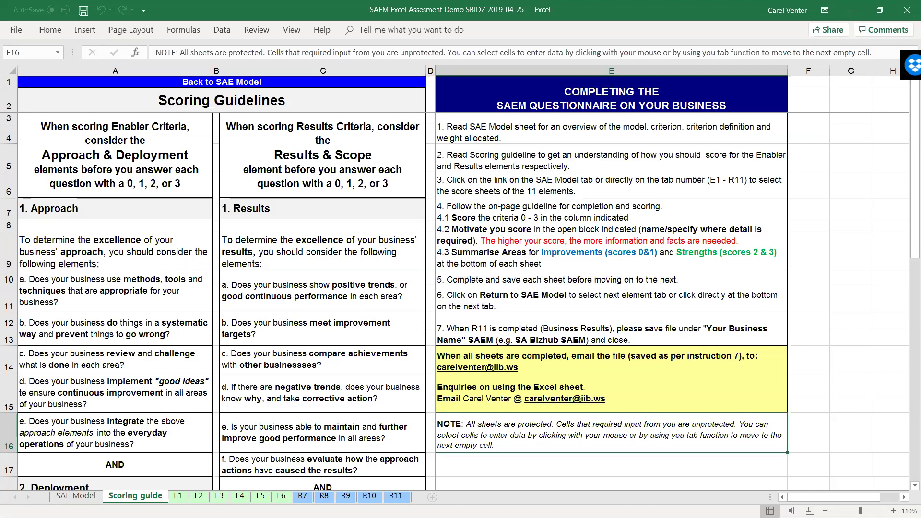
left_click_drag(908, 173, 908, 252)
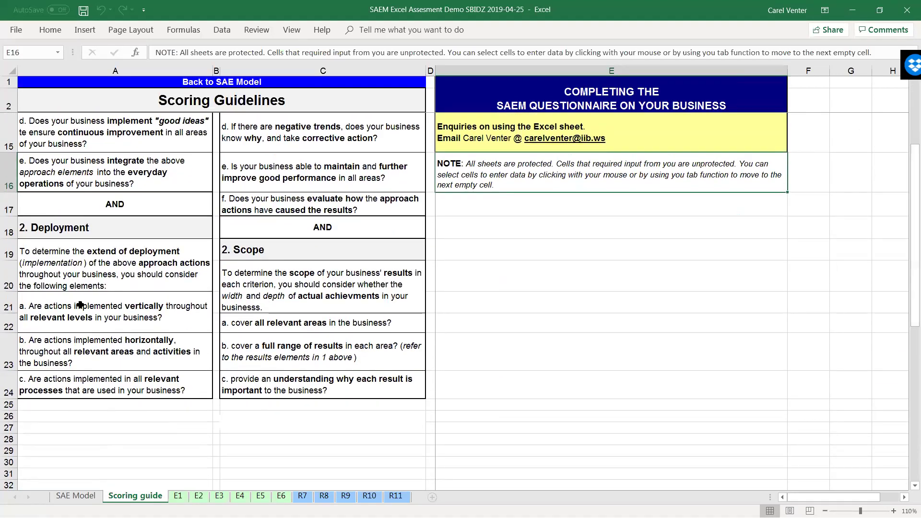
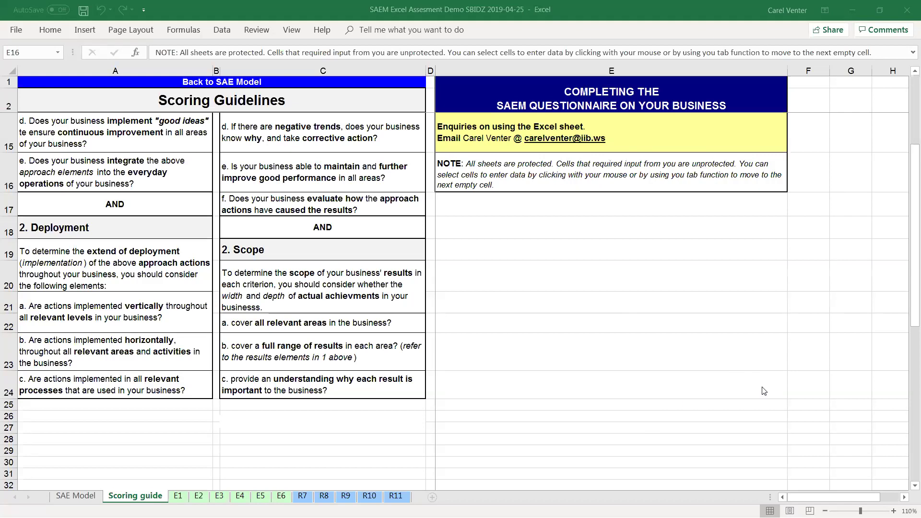
Open sheet E3, Customer and Market Focus, and examine the written answers to questions 3a.2, 3b.1 and 3b.2.
left_click(220, 497)
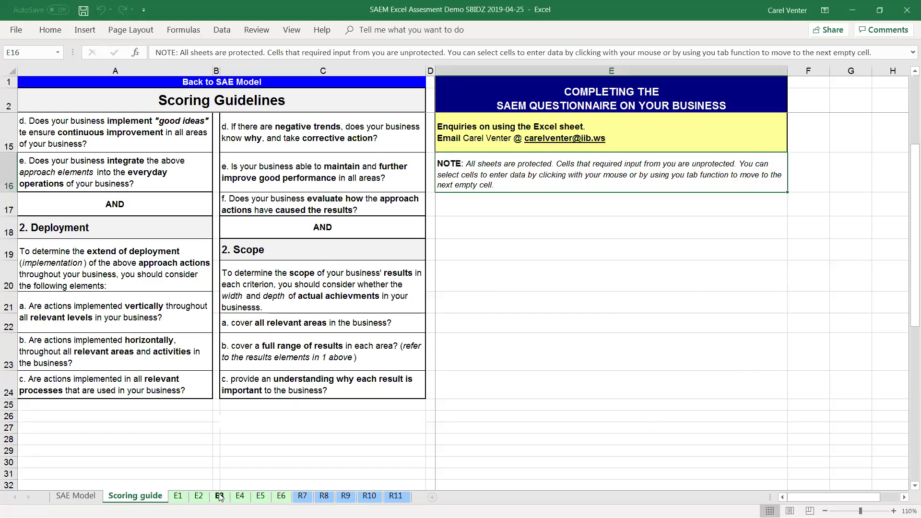
left_click(220, 497)
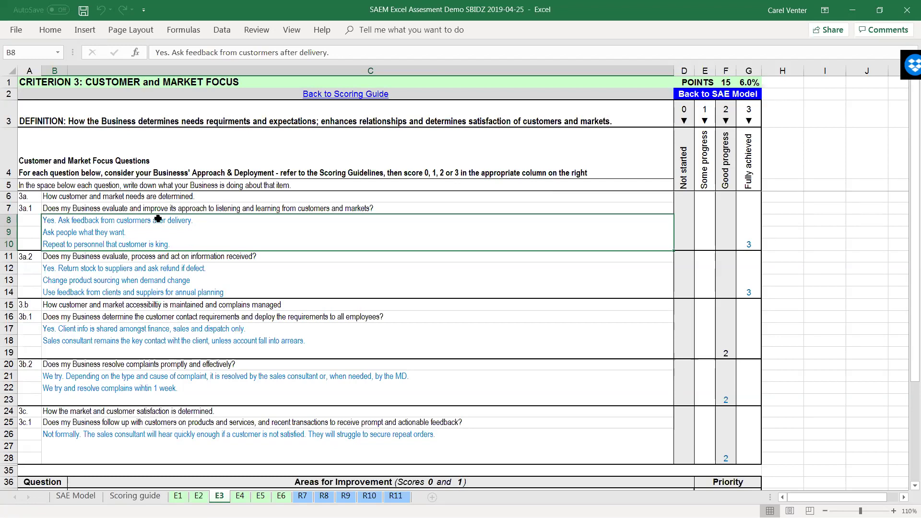
left_click(139, 288)
left_click(138, 331)
left_click(135, 385)
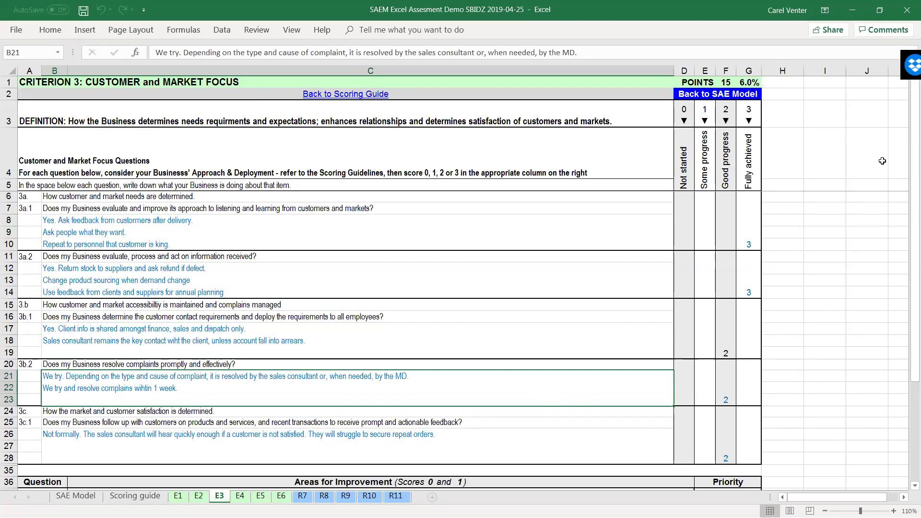
Examine the Strengths summary below the E3 questions, going through its three entries from Listening to customers to Manage customer contact.
left_click_drag(914, 169, 914, 178)
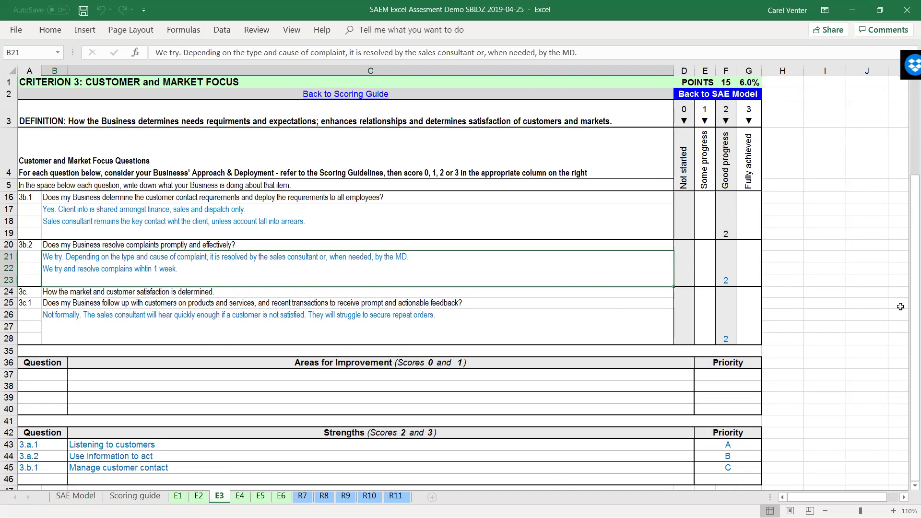
left_click(225, 443)
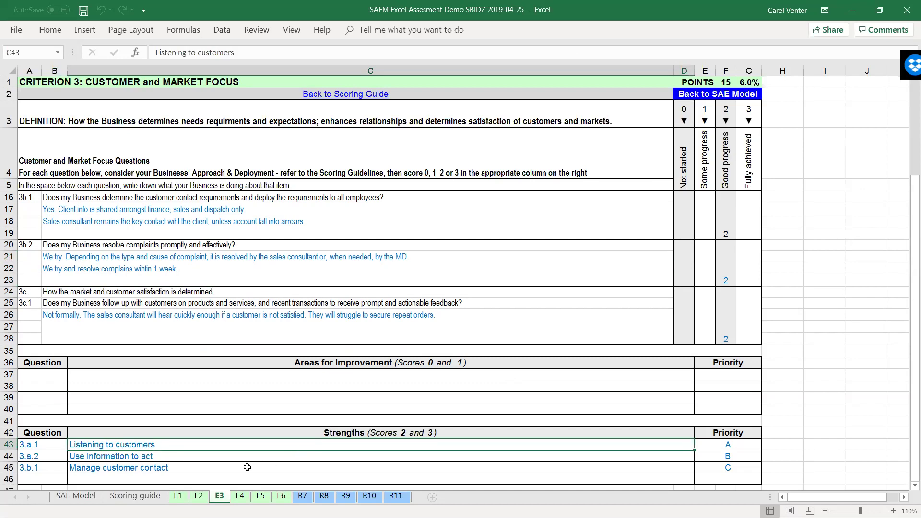
left_click(221, 458)
left_click(272, 465)
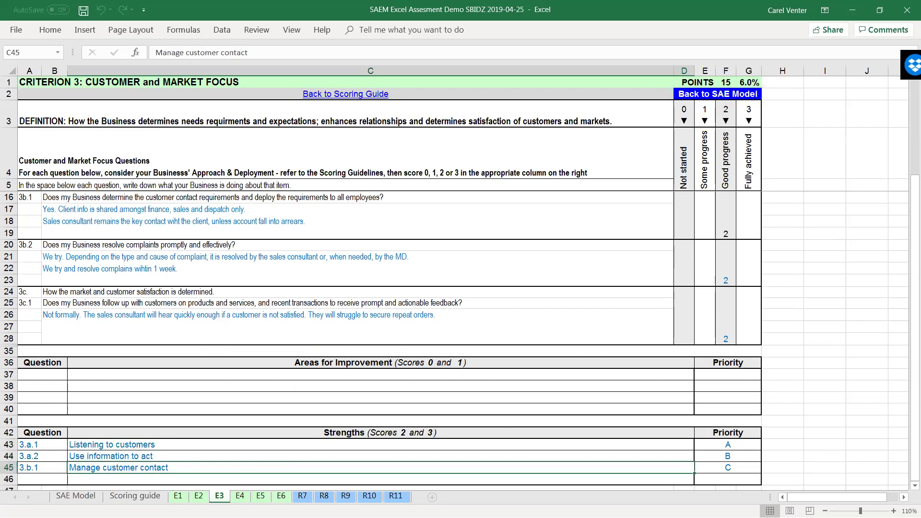
Return to the E3 questions and review the scores and the written answers to 3a.1 and 3a.2.
left_click_drag(914, 310, 888, 190)
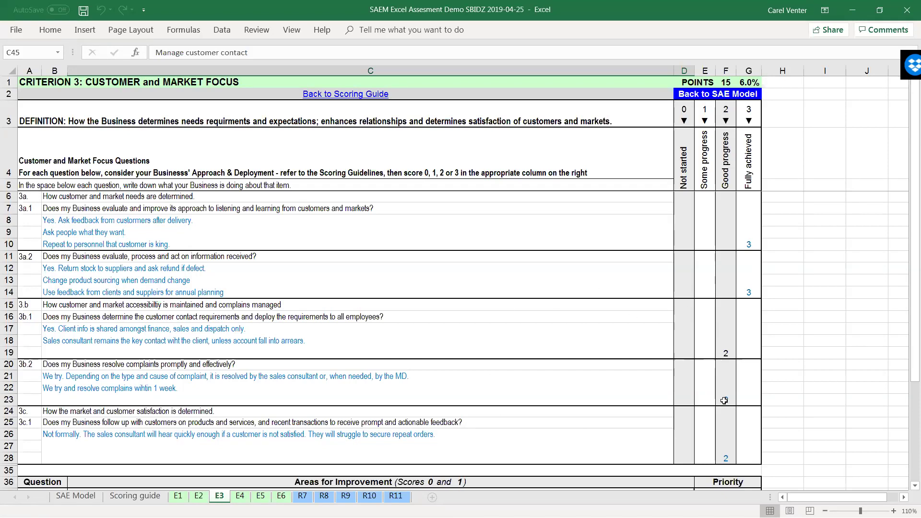
left_click(370, 237)
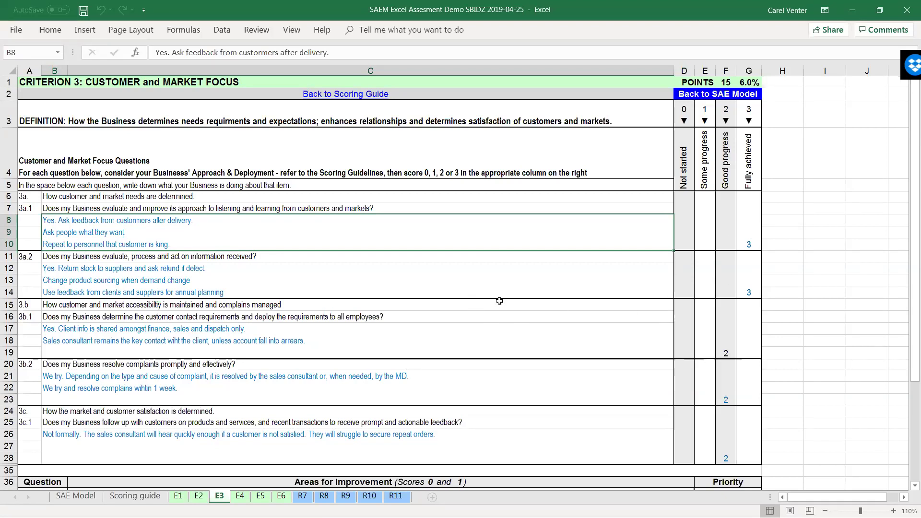
left_click(493, 287)
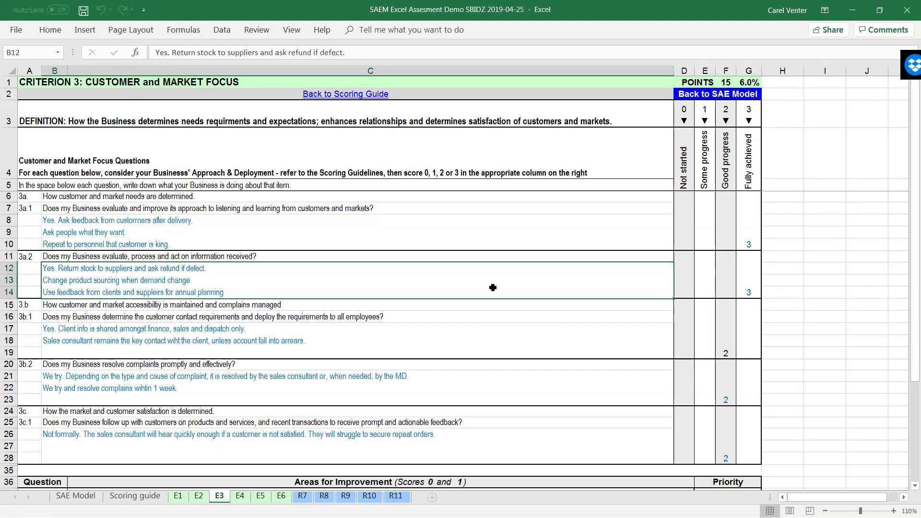
Review the questionnaire completion instructions at the start of the Scoring guide sheet, then show the SAE Model overview.
left_click(130, 497)
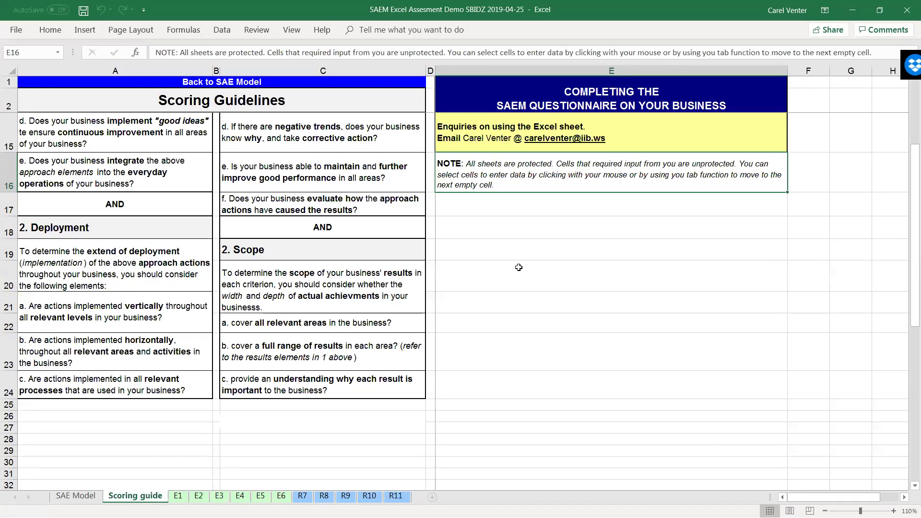
left_click_drag(911, 245, 910, 142)
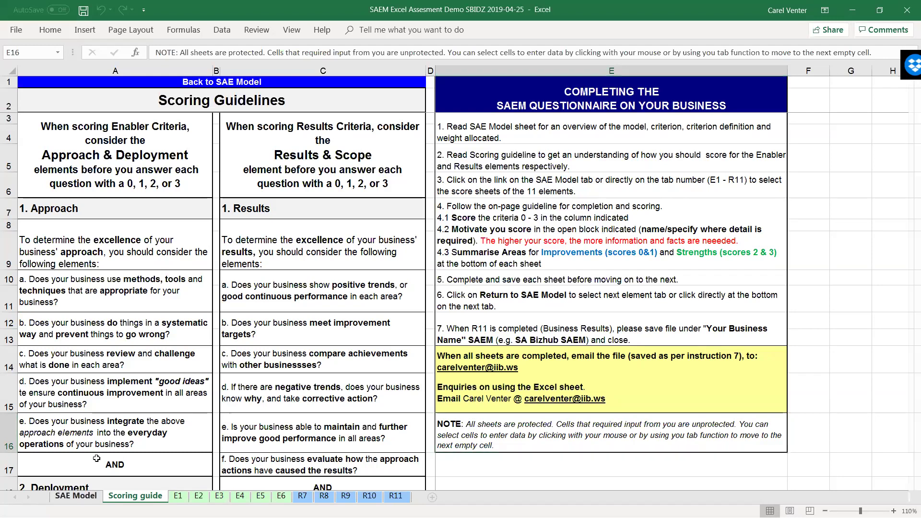
left_click(76, 495)
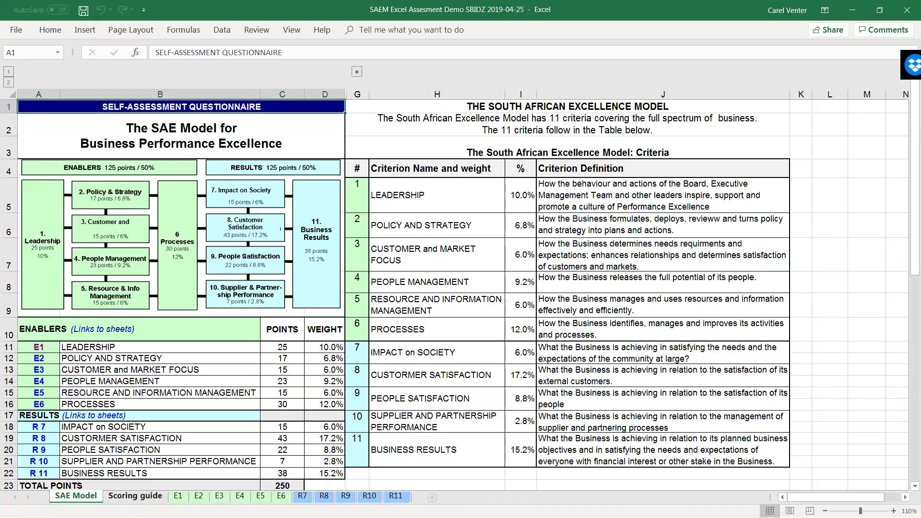
On the Scoring guide sheet, go through the Results elements a to f one by one.
left_click(135, 496)
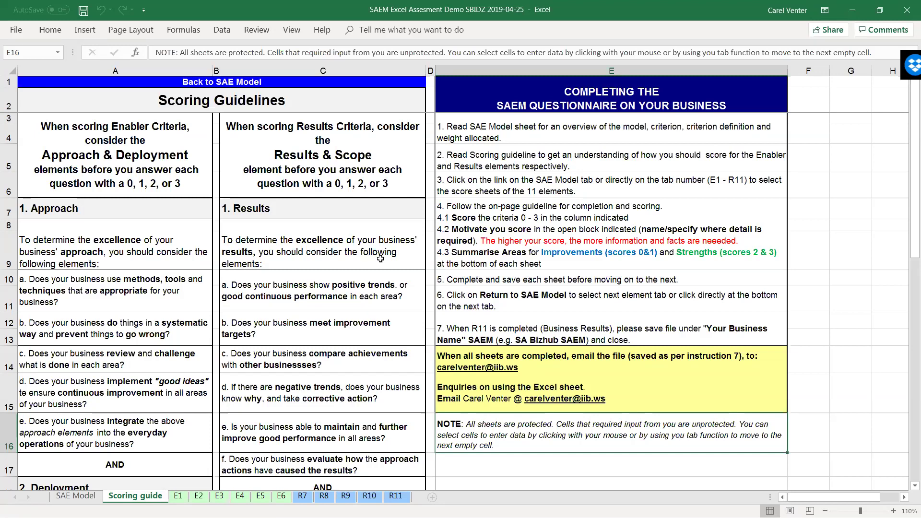
left_click(382, 297)
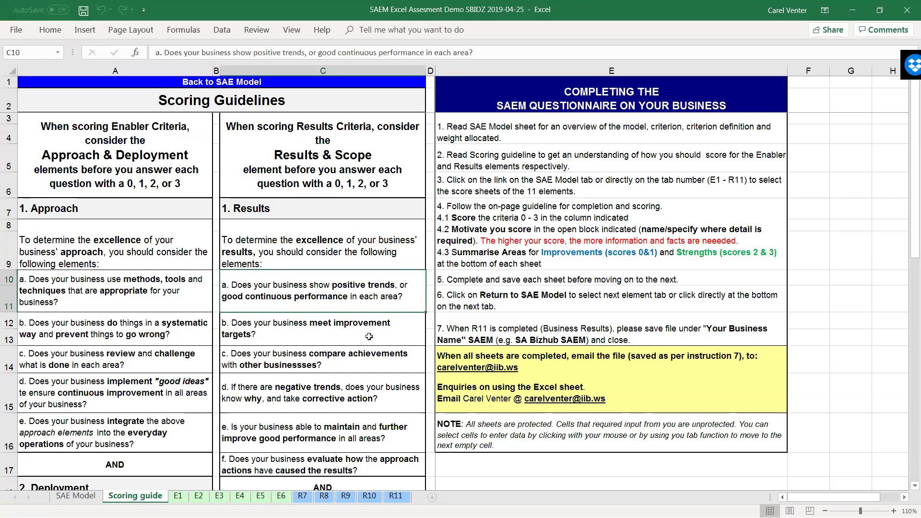
left_click(369, 336)
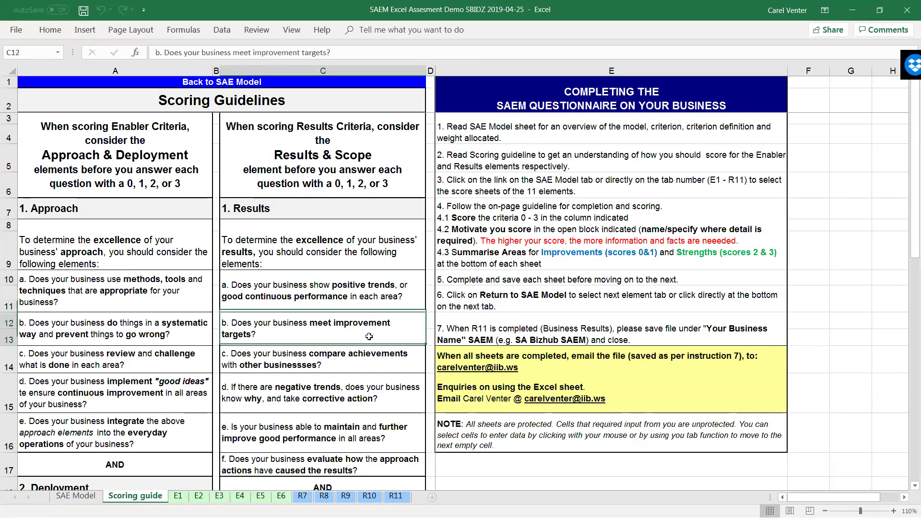
left_click(369, 362)
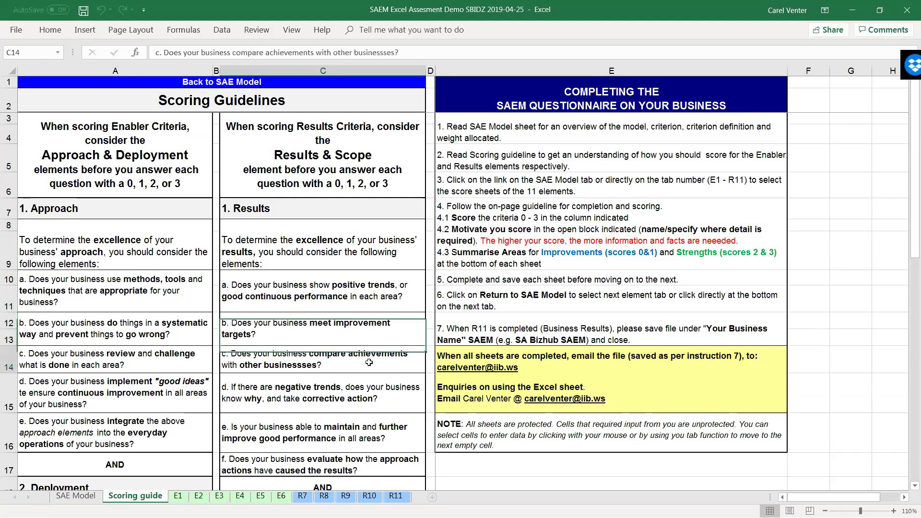
left_click(380, 398)
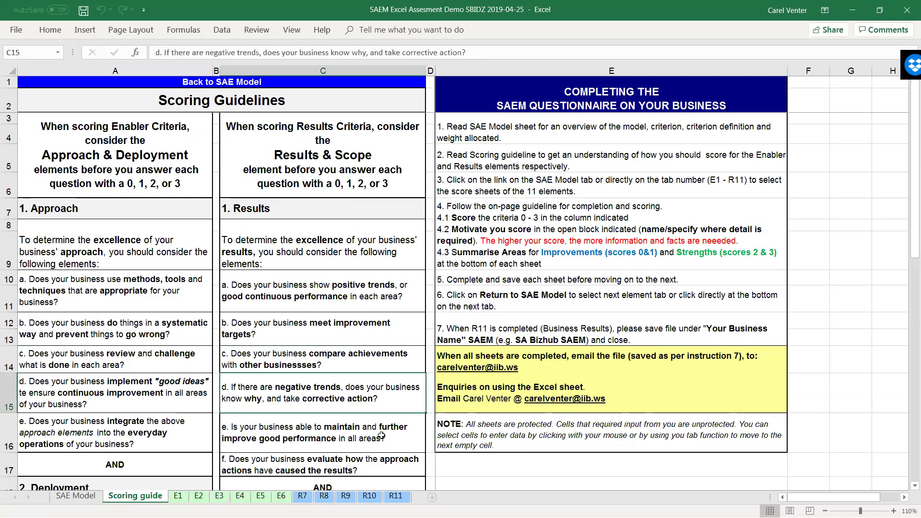
left_click(382, 435)
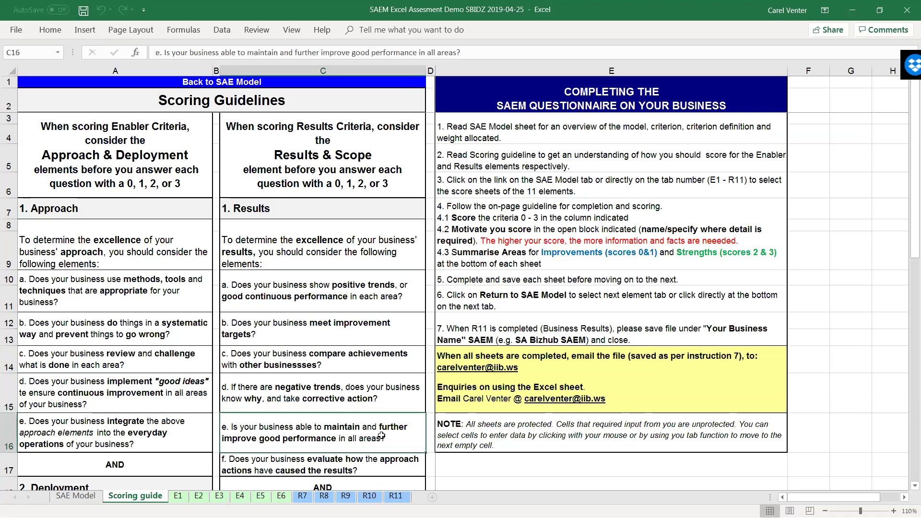
left_click(389, 461)
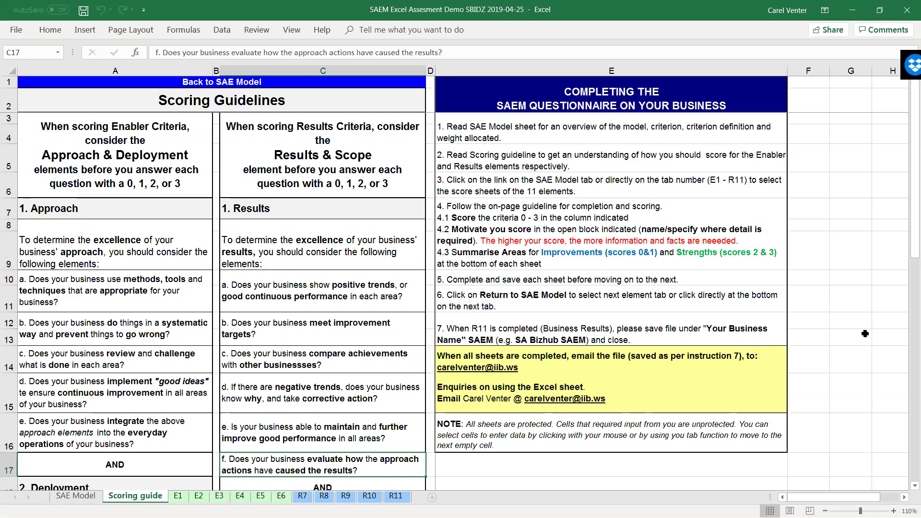
Review the Scope elements for Results criteria, then switch to the presentation's Enabler Criteria slide.
left_click_drag(907, 228, 906, 285)
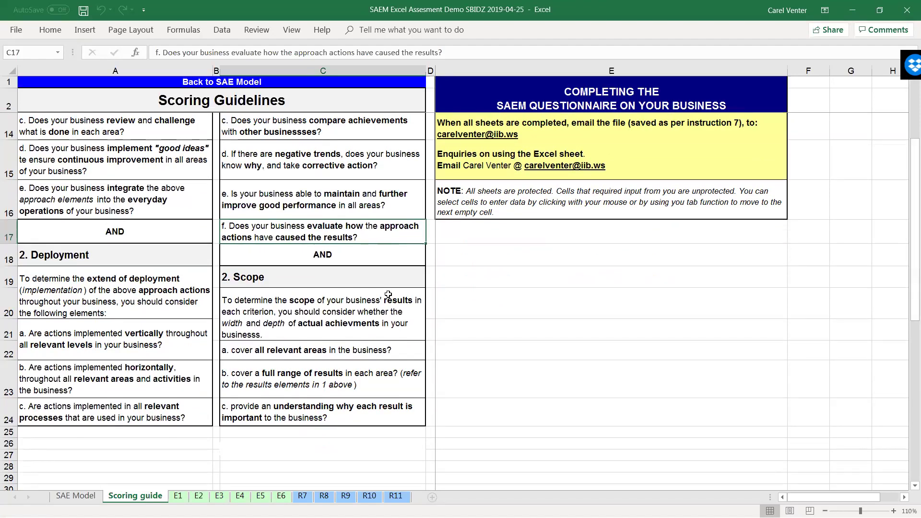
left_click(310, 273)
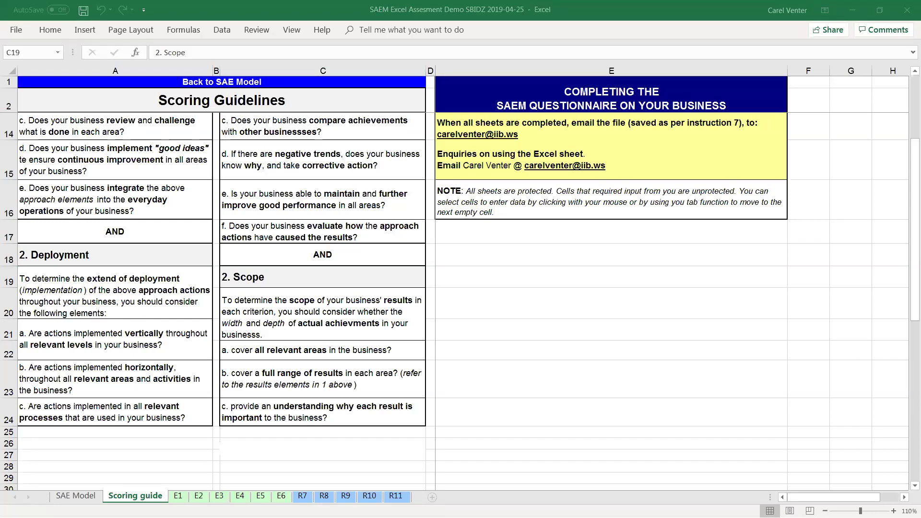
key("alt+Tab")
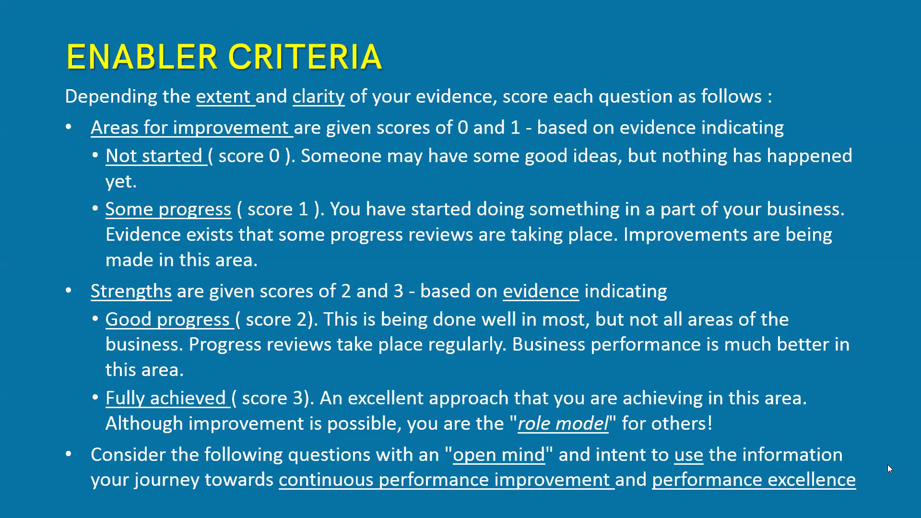